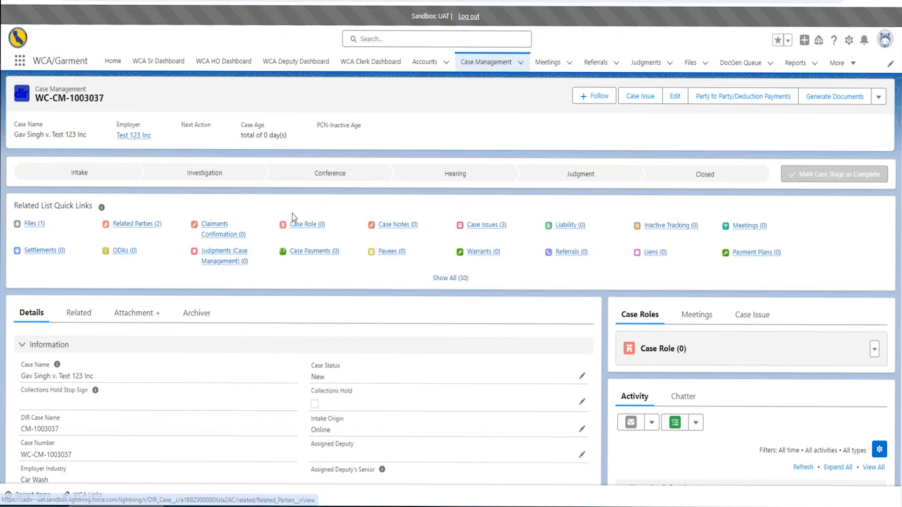
pyautogui.press('F5')
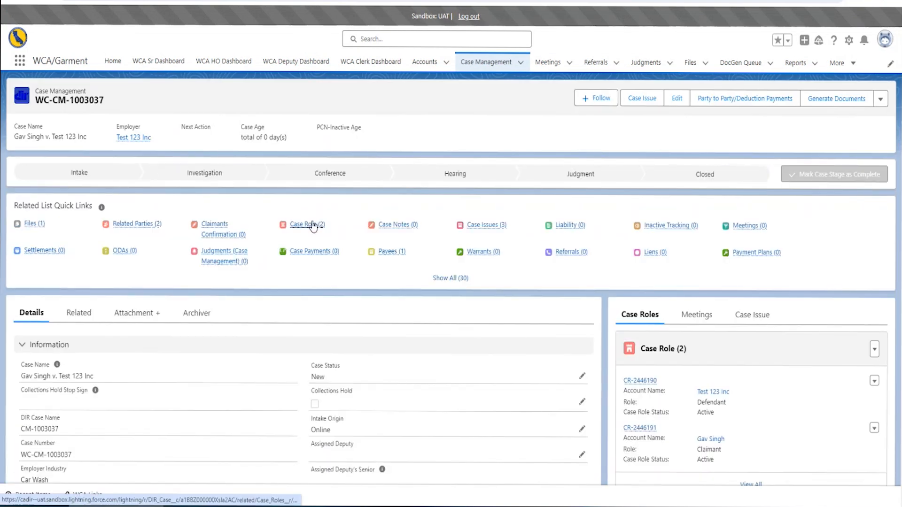
pyautogui.moveTo(310, 225)
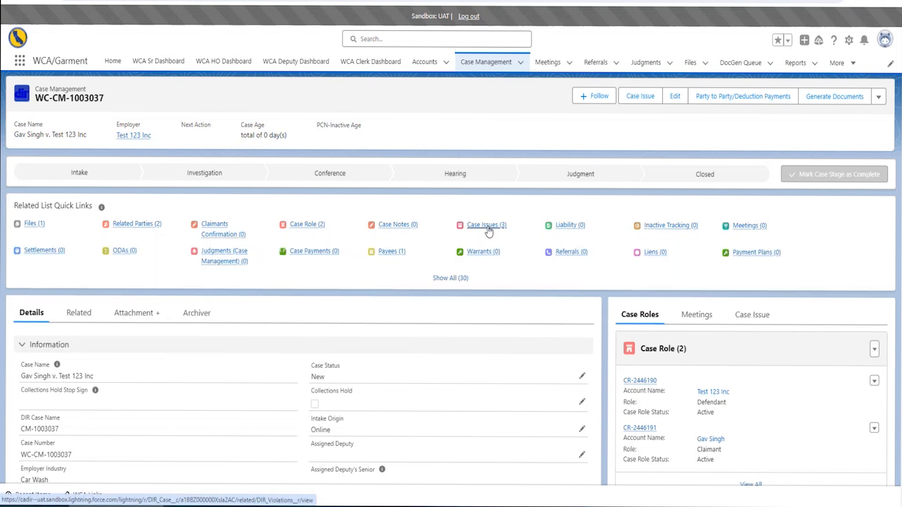
pyautogui.moveTo(489, 230)
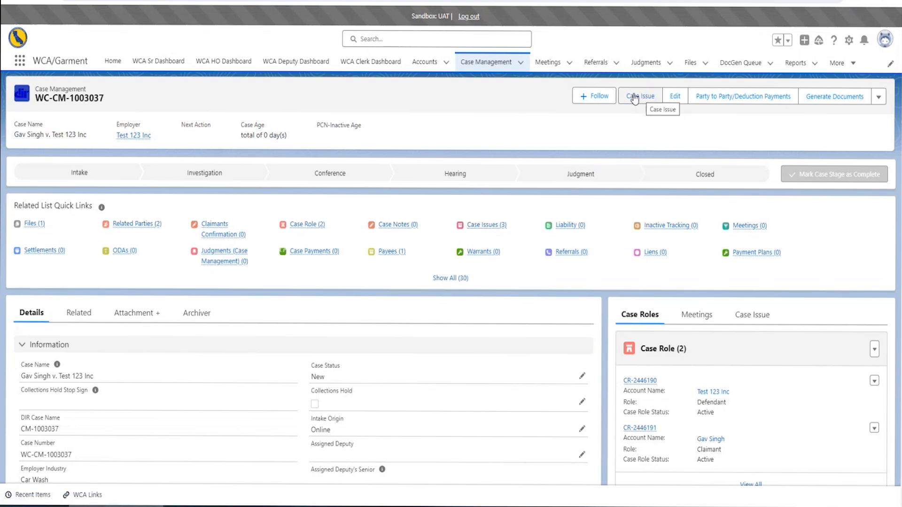
# Open Add Case Issues and review the Mileage, Waiting Time Penalties and Vacation Wages entries
pyautogui.click(634, 98)
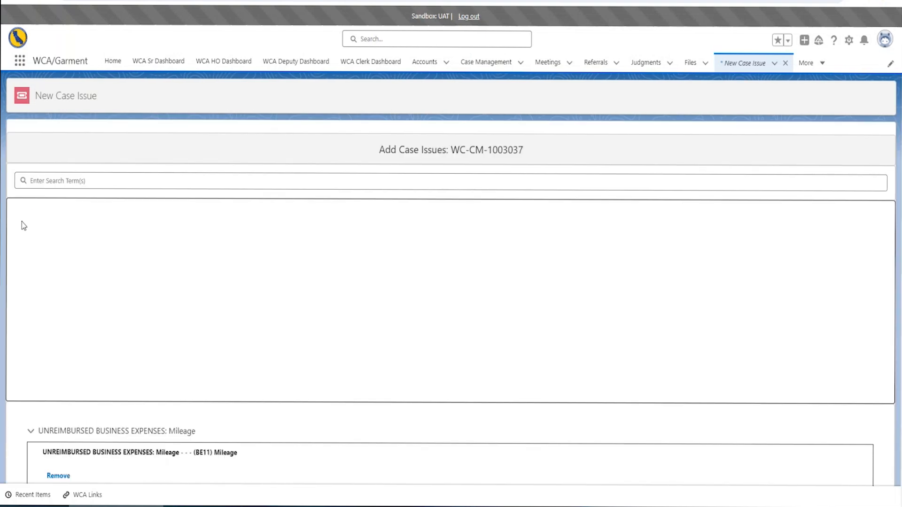
pyautogui.scroll(-1, 6, 172)
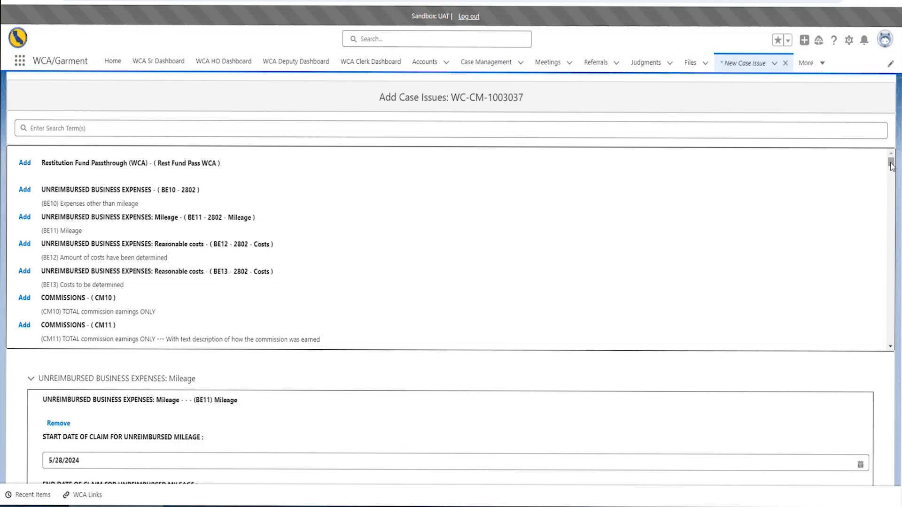
pyautogui.moveTo(891, 167)
pyautogui.mouseDown()
pyautogui.moveTo(898, 339)
pyautogui.moveTo(891, 160)
pyautogui.mouseUp()
pyautogui.scroll(-9, 9, 371)
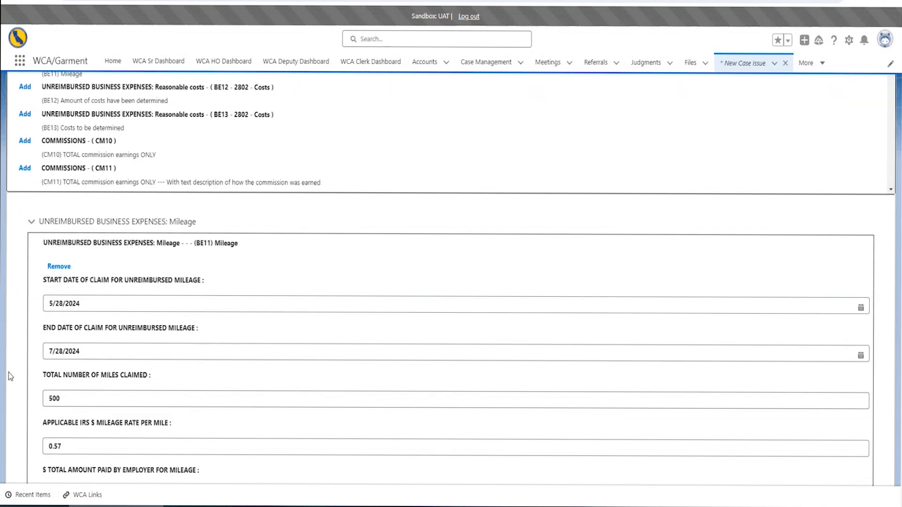
pyautogui.scroll(-10, 2, 347)
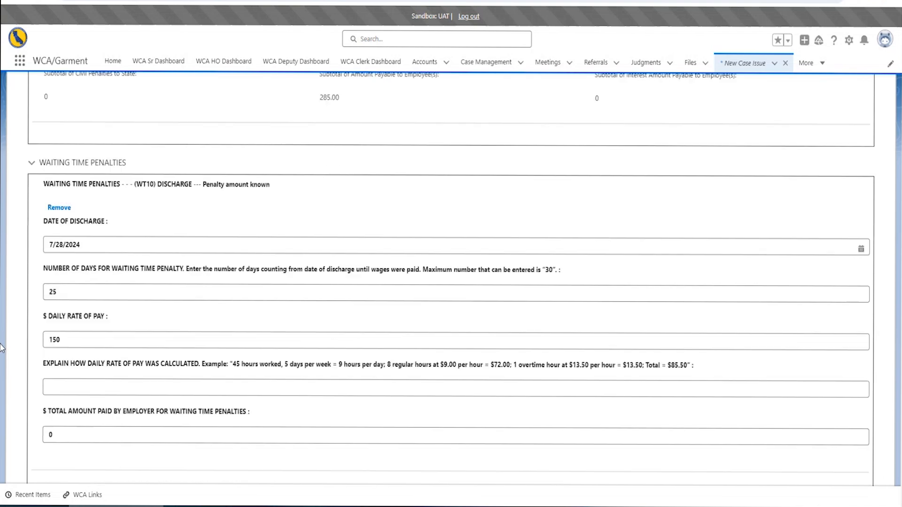
pyautogui.scroll(-9, 1, 348)
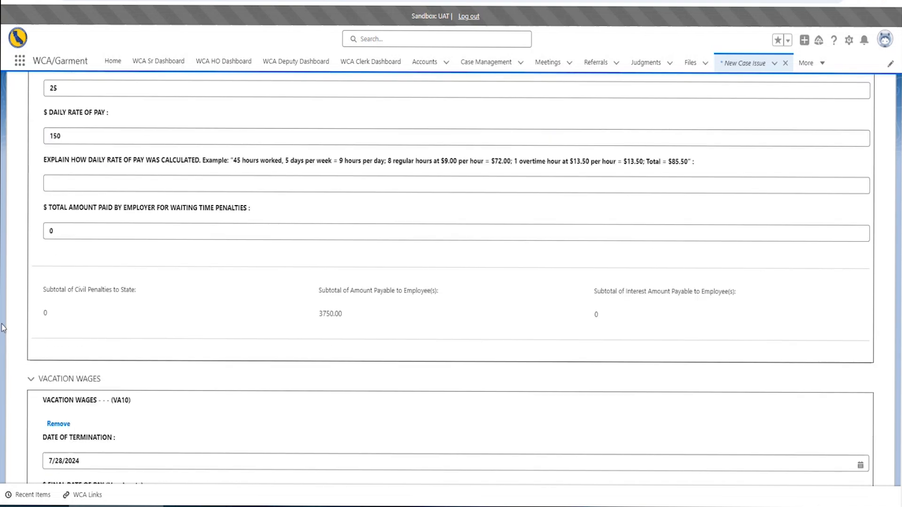
pyautogui.scroll(-10, 17, 357)
pyautogui.scroll(6, 17, 357)
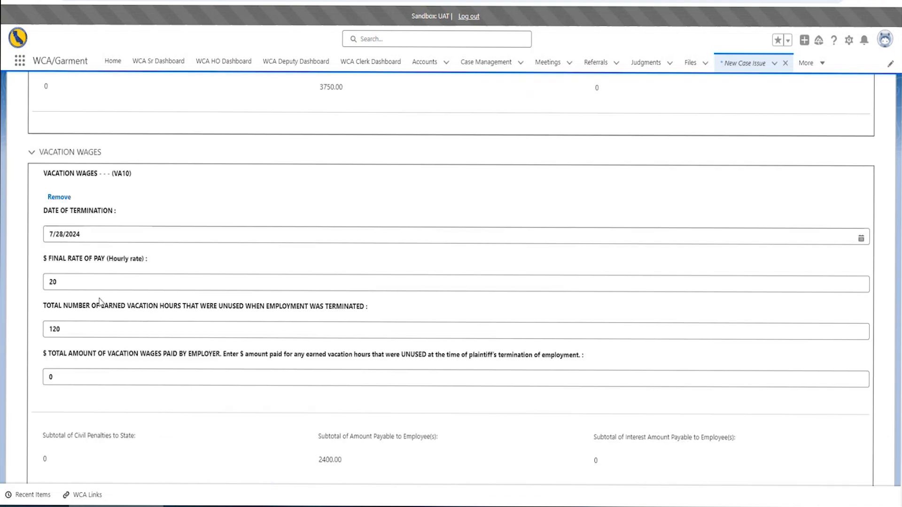
pyautogui.scroll(5, 57, 260)
pyautogui.scroll(7, 58, 261)
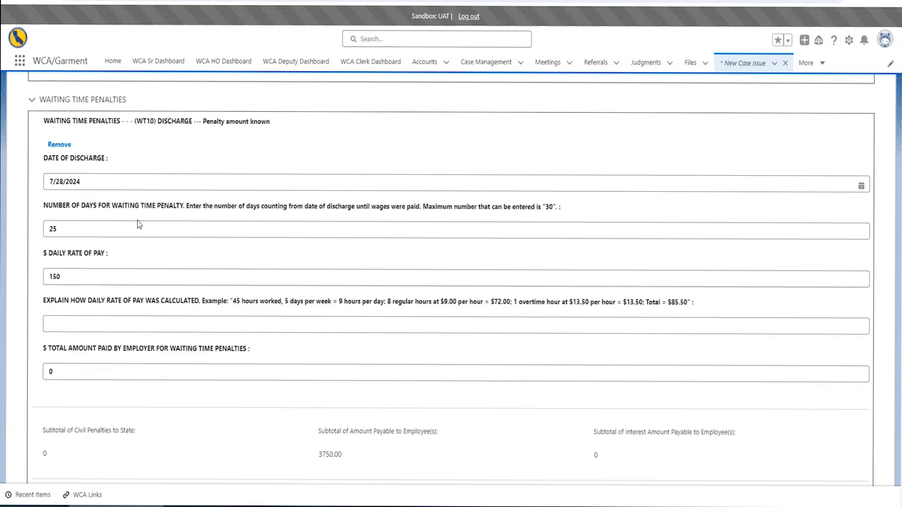
pyautogui.scroll(10, 141, 218)
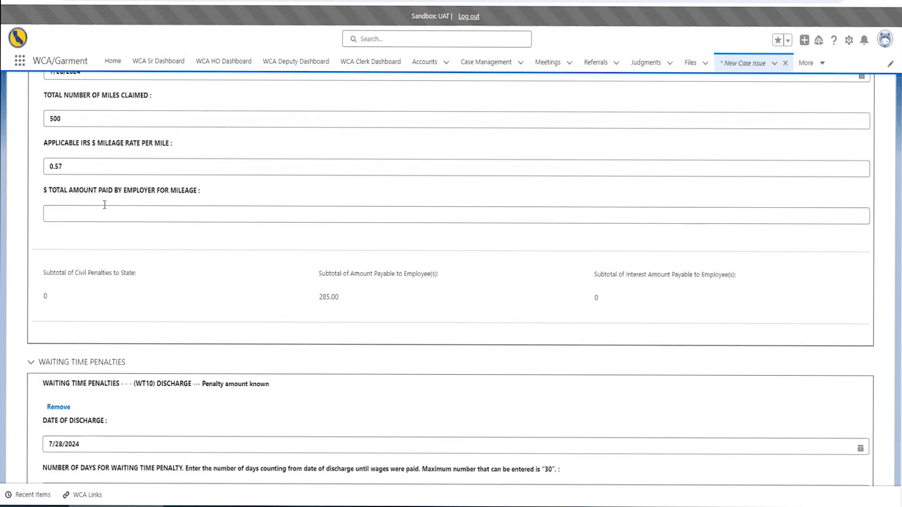
pyautogui.scroll(4, 156, 215)
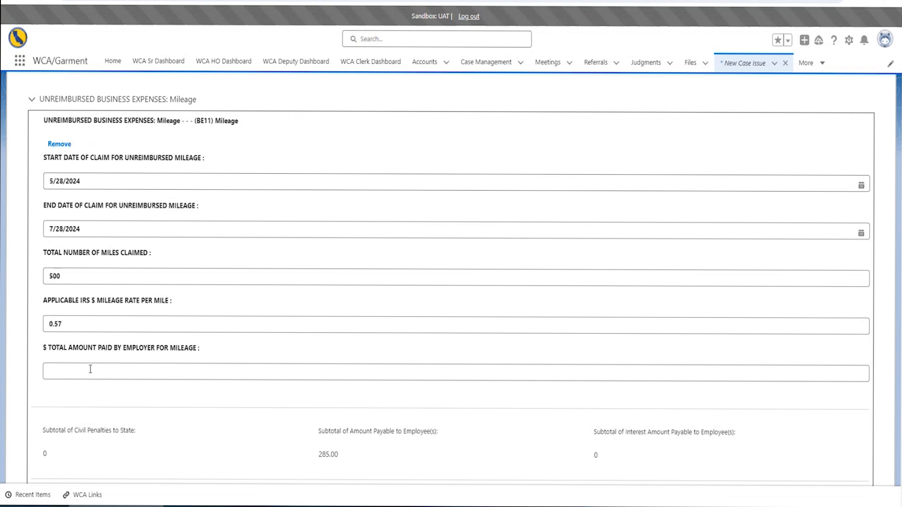
pyautogui.scroll(-2, 118, 304)
pyautogui.scroll(2, 379, 393)
pyautogui.scroll(-8, 127, 375)
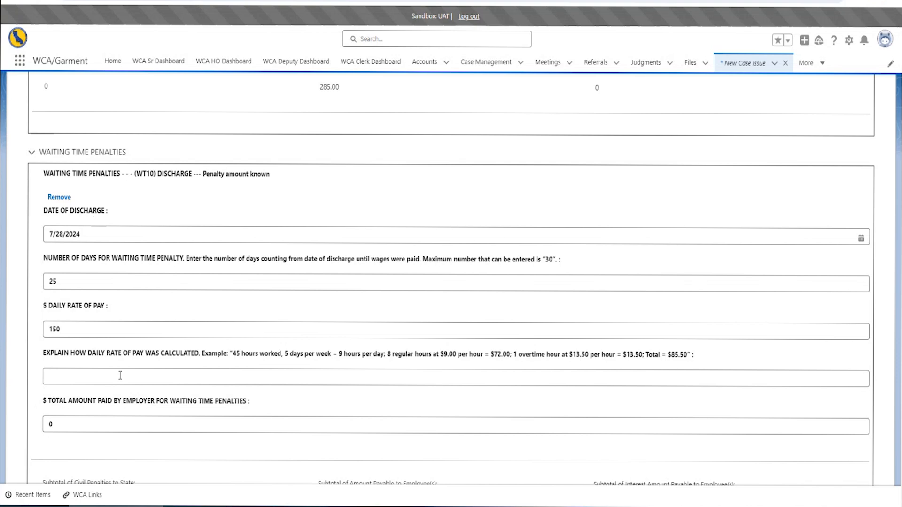
# Change the waiting time penalty daily rate of pay from 150 to 140.00
pyautogui.click(70, 378)
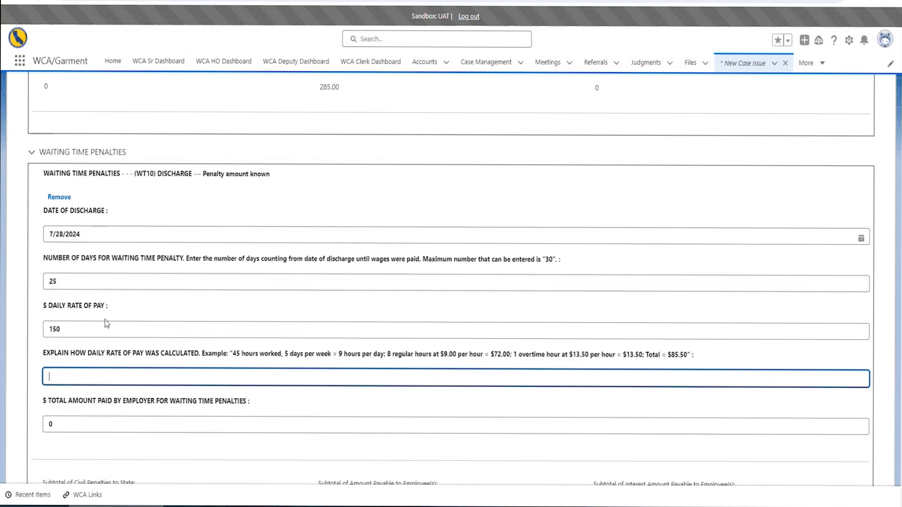
pyautogui.click(66, 327)
pyautogui.click(101, 381)
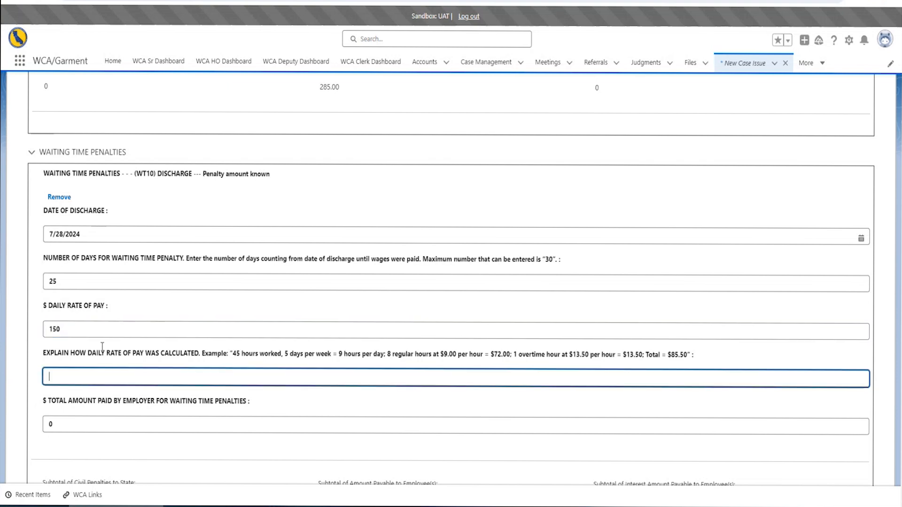
pyautogui.doubleClick(75, 328)
pyautogui.write('140')
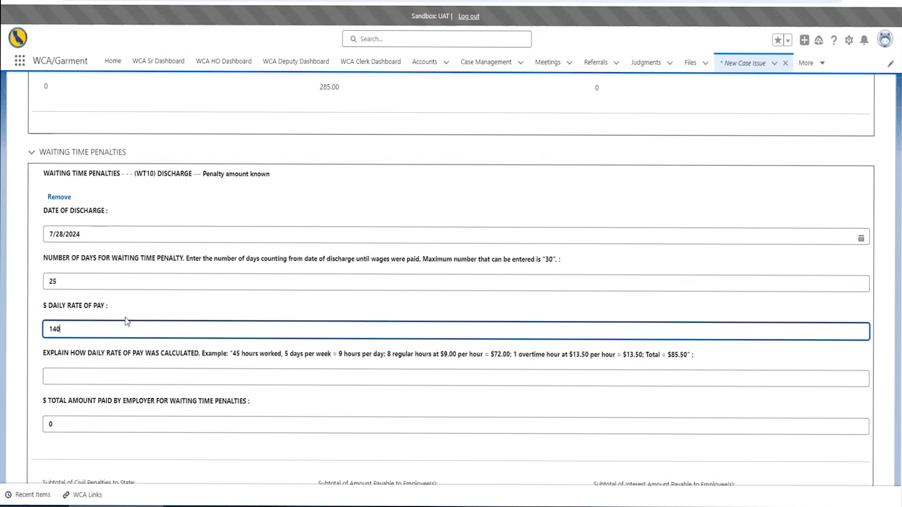
pyautogui.write('.00')
# Check the updated totals: $3500.00 waiting time subtotal and $6185.00 overall
pyautogui.click(201, 151)
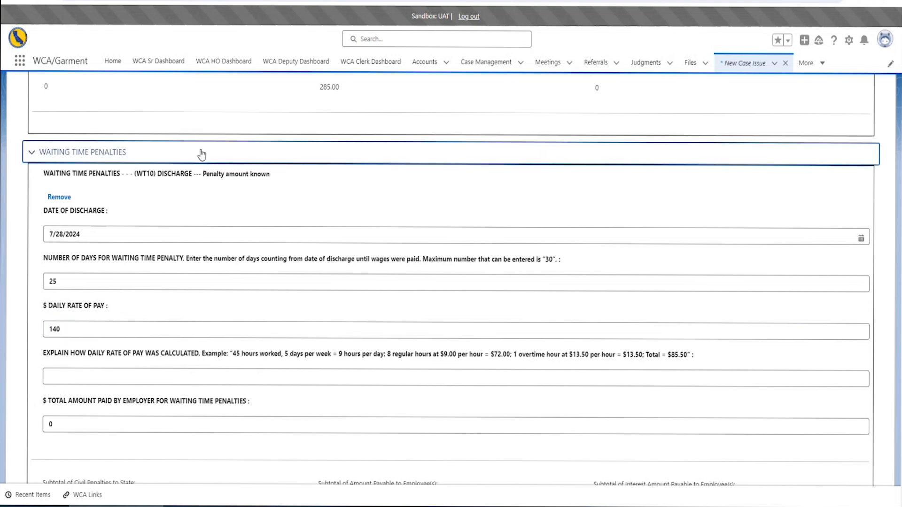
pyautogui.click(201, 150)
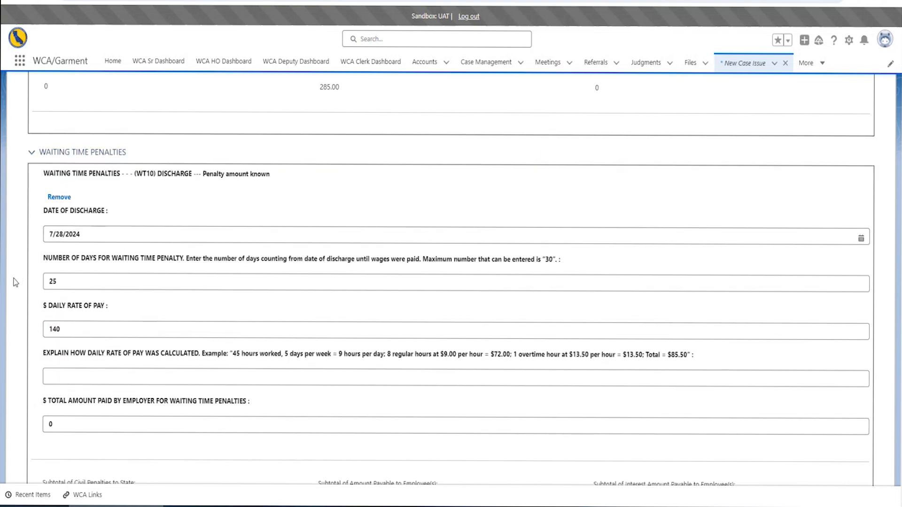
pyautogui.scroll(5, 18, 279)
pyautogui.scroll(-10, 18, 282)
pyautogui.scroll(-3, 17, 285)
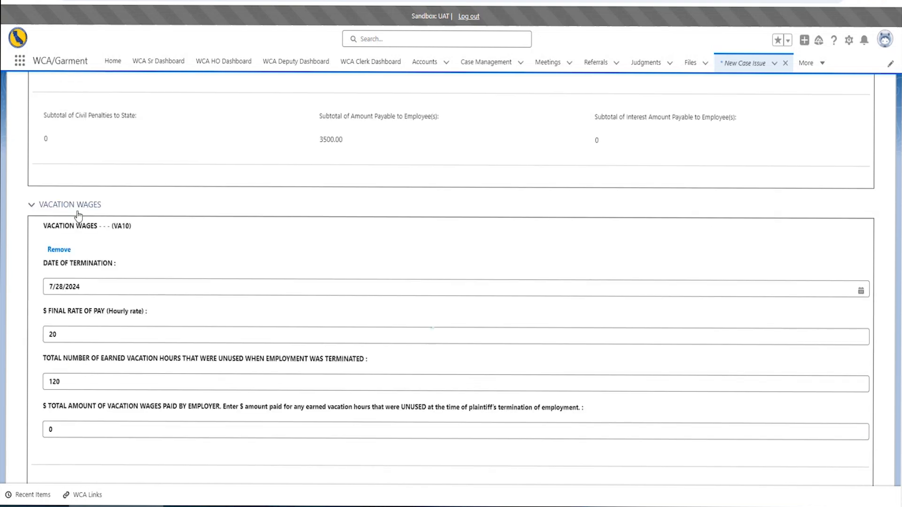
pyautogui.scroll(-3, 49, 396)
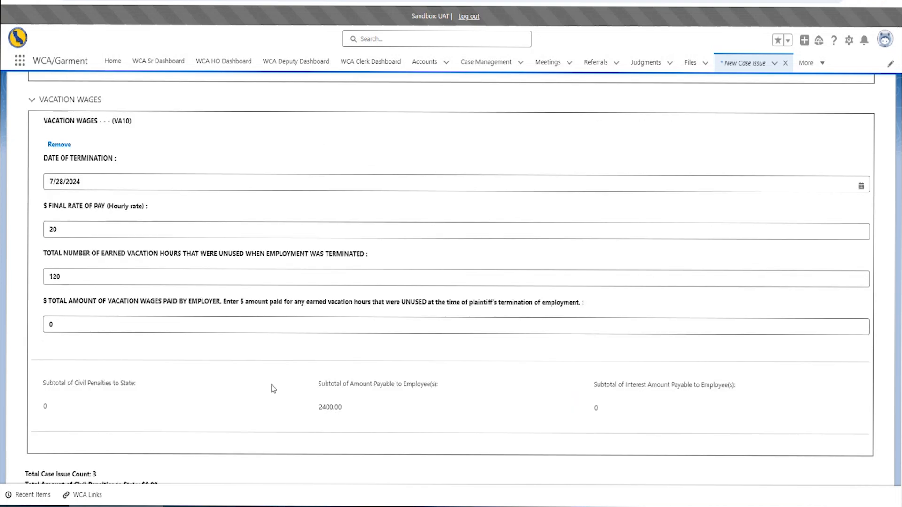
pyautogui.scroll(-3, 235, 288)
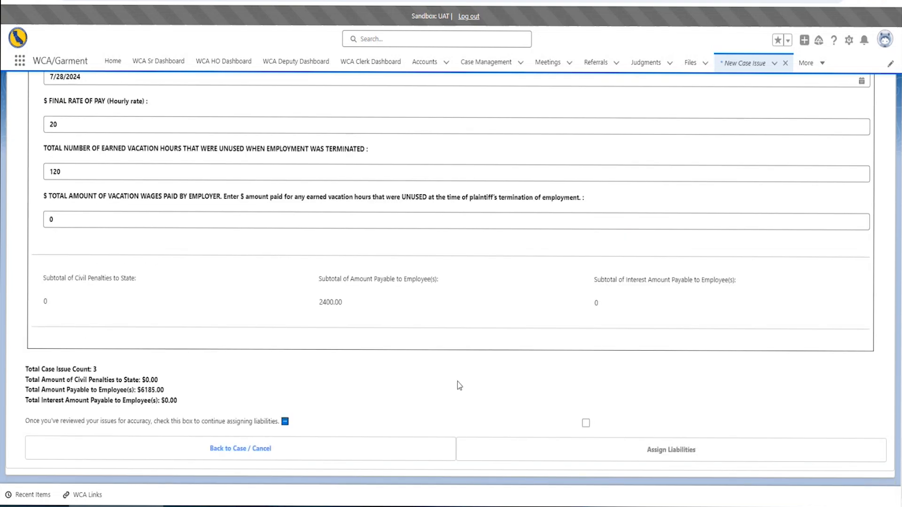
pyautogui.scroll(15, 459, 382)
pyautogui.scroll(10, 419, 368)
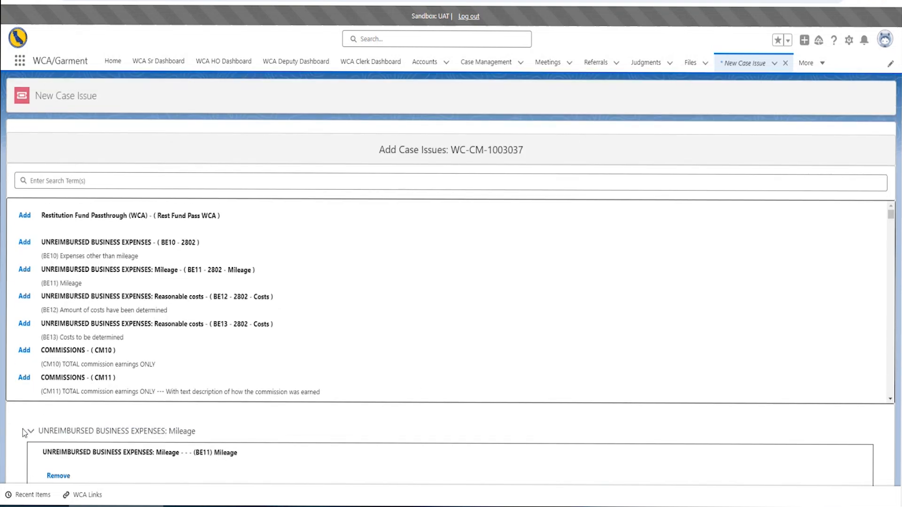
# Remove the empty Commissions (CM10) case issue from the list
pyautogui.click(26, 354)
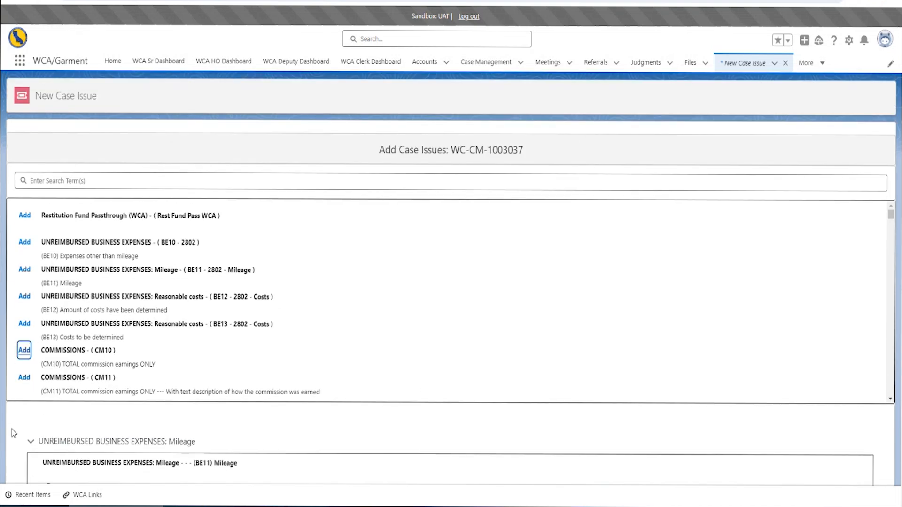
pyautogui.scroll(-12, 169, 224)
pyautogui.scroll(-8, 4, 331)
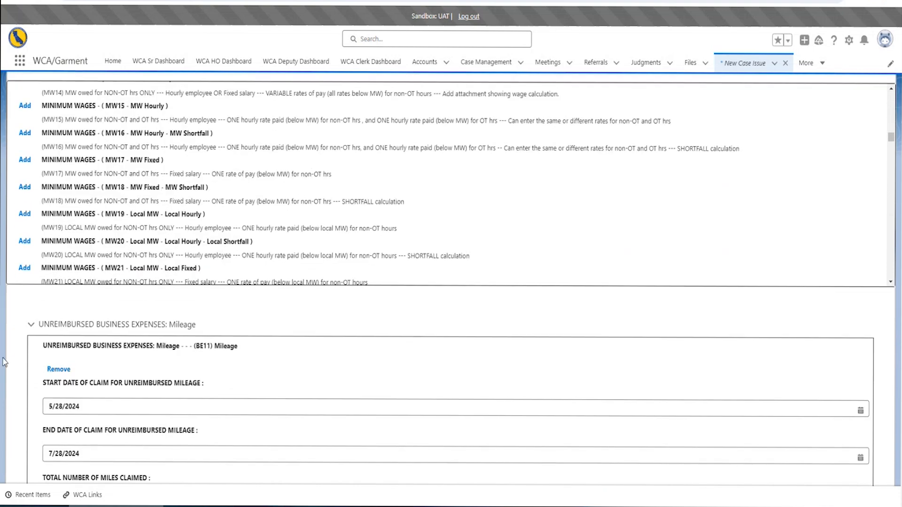
pyautogui.scroll(-10, 4, 331)
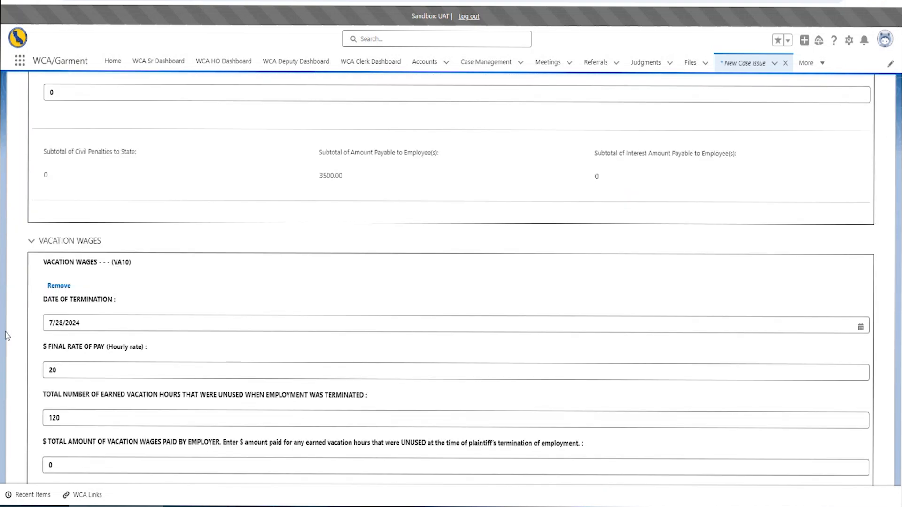
pyautogui.scroll(4, 83, 261)
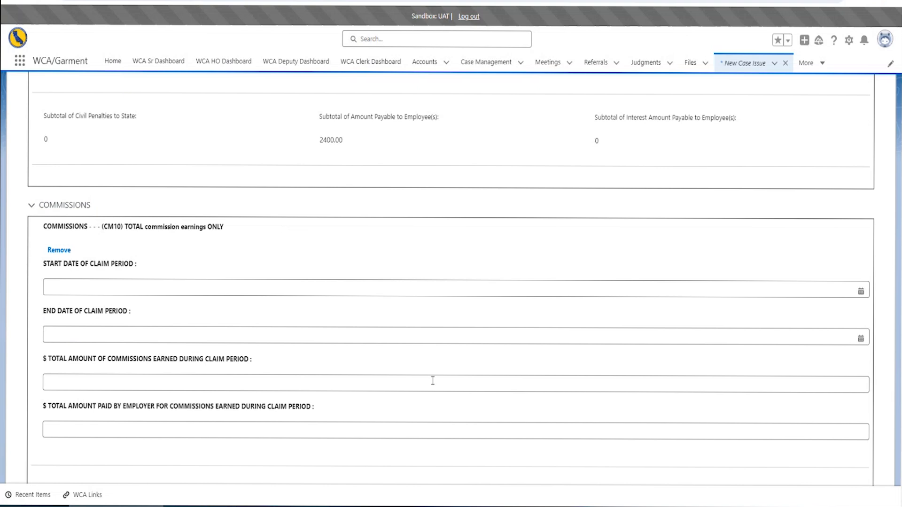
pyautogui.scroll(6, 77, 334)
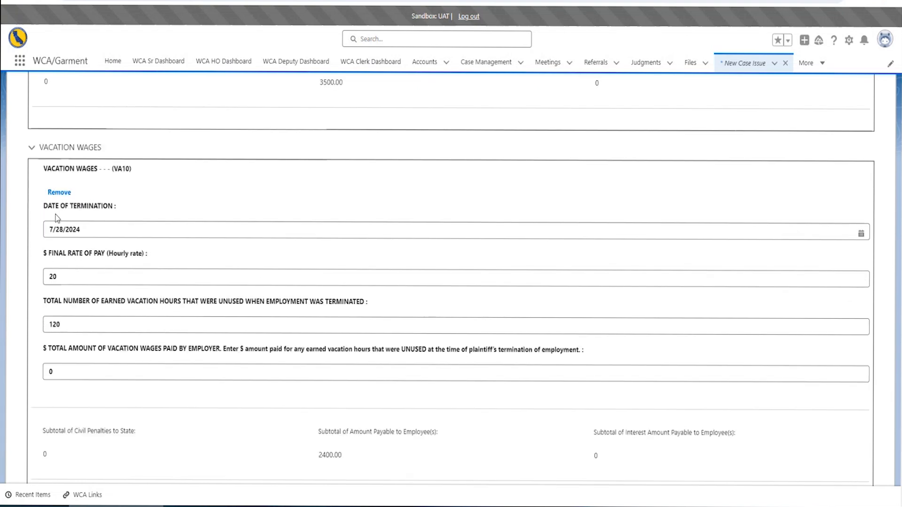
pyautogui.scroll(-5, 77, 334)
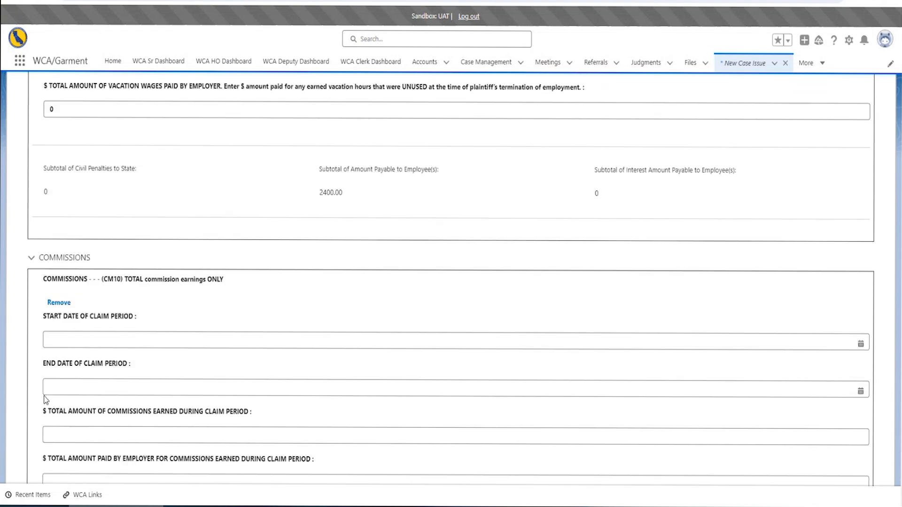
pyautogui.click(61, 303)
# Confirm the three remaining case issues have been reviewed for accuracy
pyautogui.scroll(3, 77, 249)
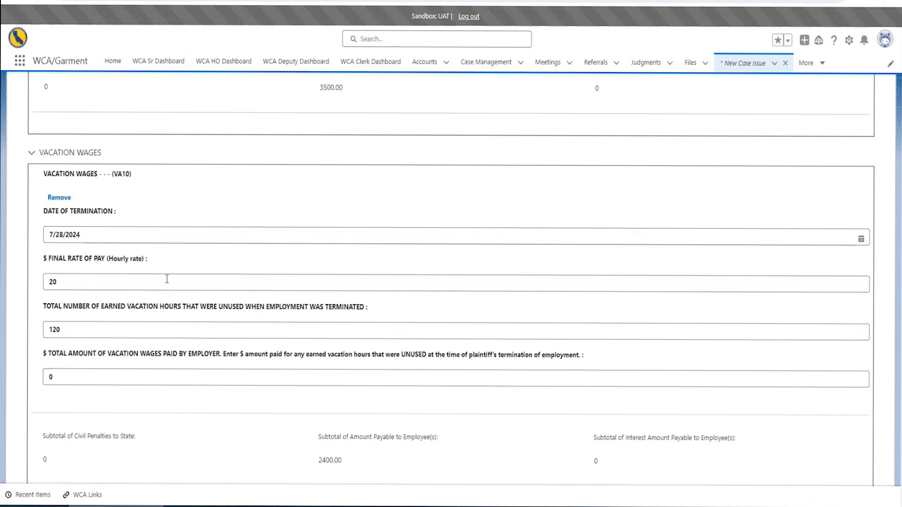
pyautogui.scroll(10, 104, 180)
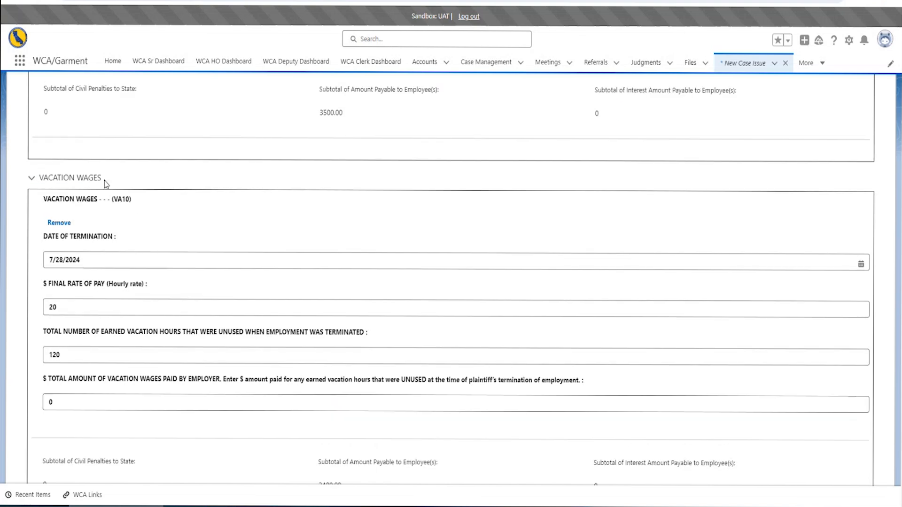
pyautogui.scroll(-4, 100, 351)
pyautogui.scroll(-8, 142, 305)
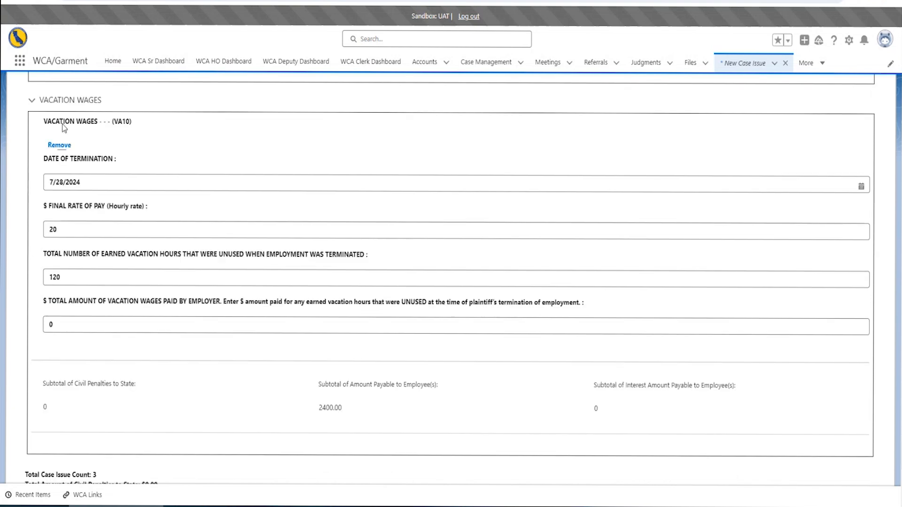
pyautogui.scroll(-3, 94, 343)
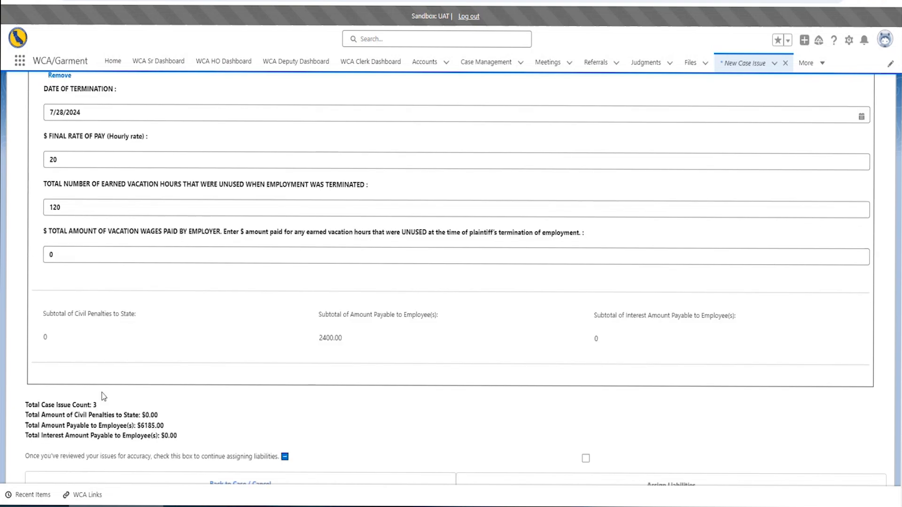
pyautogui.scroll(2, 118, 282)
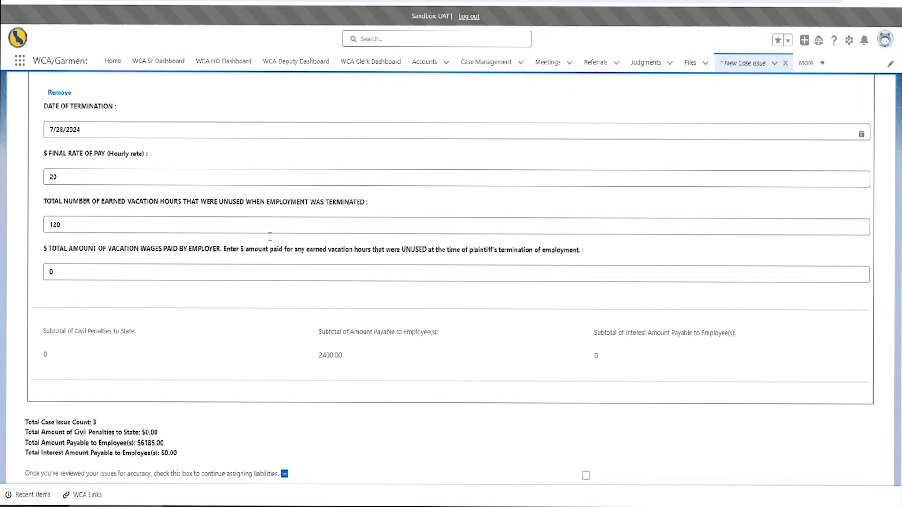
pyautogui.scroll(8, 272, 244)
pyautogui.scroll(8, 197, 207)
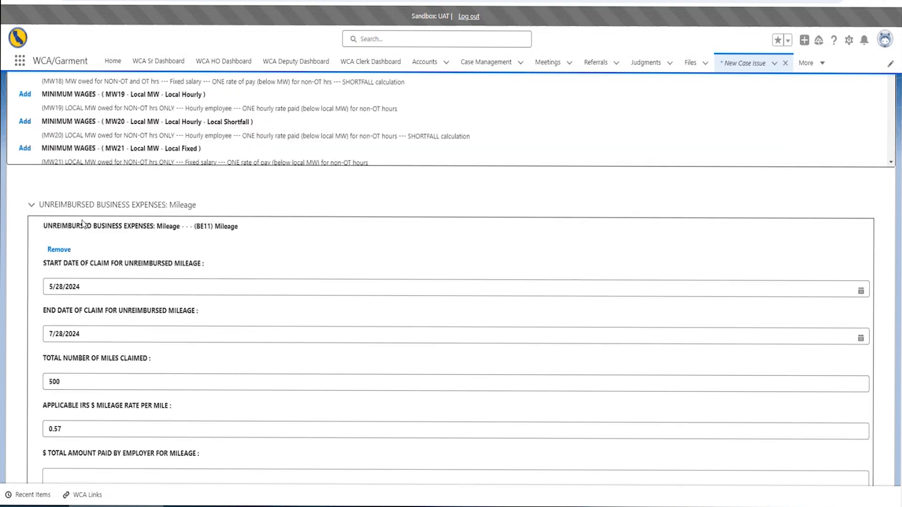
pyautogui.scroll(-15, 140, 287)
pyautogui.scroll(4, 197, 255)
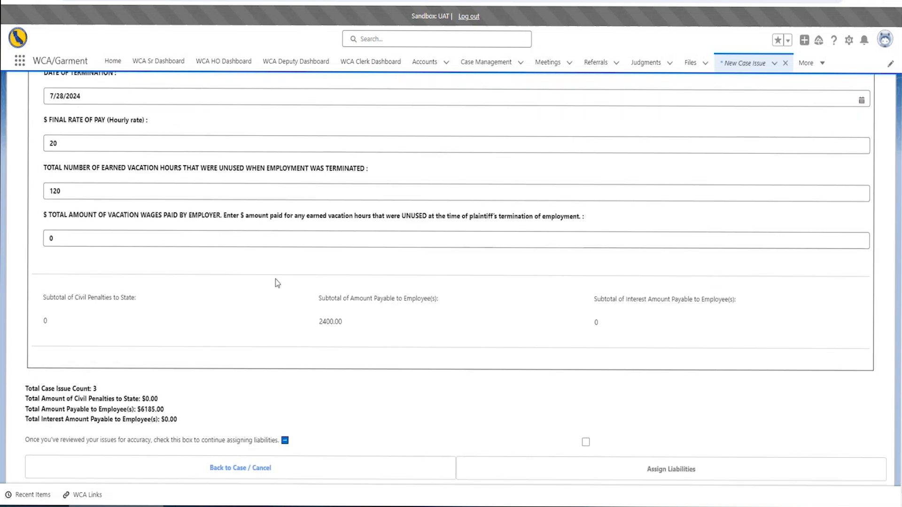
pyautogui.scroll(-4, 244, 246)
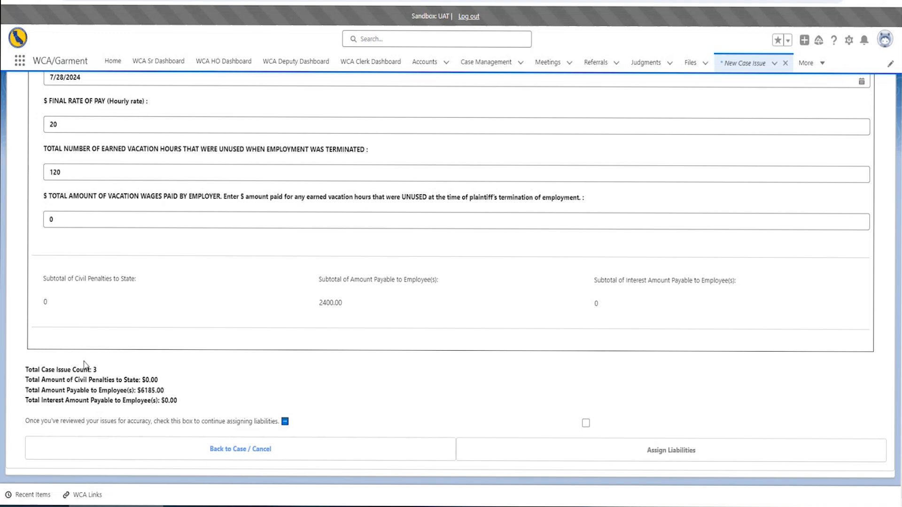
pyautogui.click(586, 423)
# Mark Test 123 Inc (Defendant) liable with Employer Liability as the basis
pyautogui.click(681, 453)
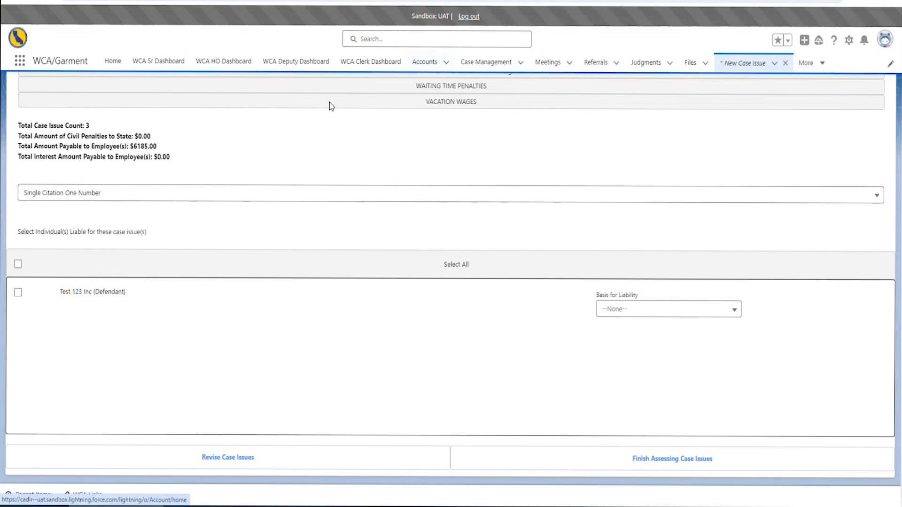
pyautogui.click(19, 294)
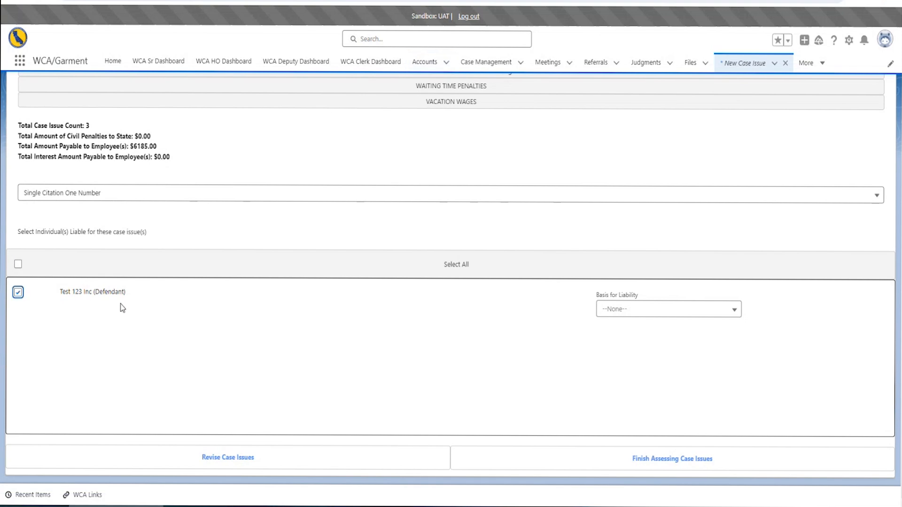
pyautogui.click(634, 311)
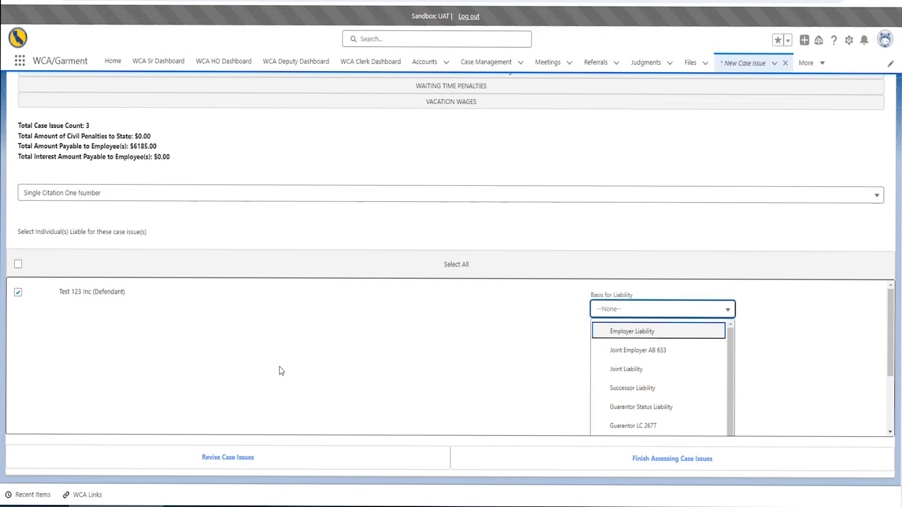
pyautogui.click(694, 333)
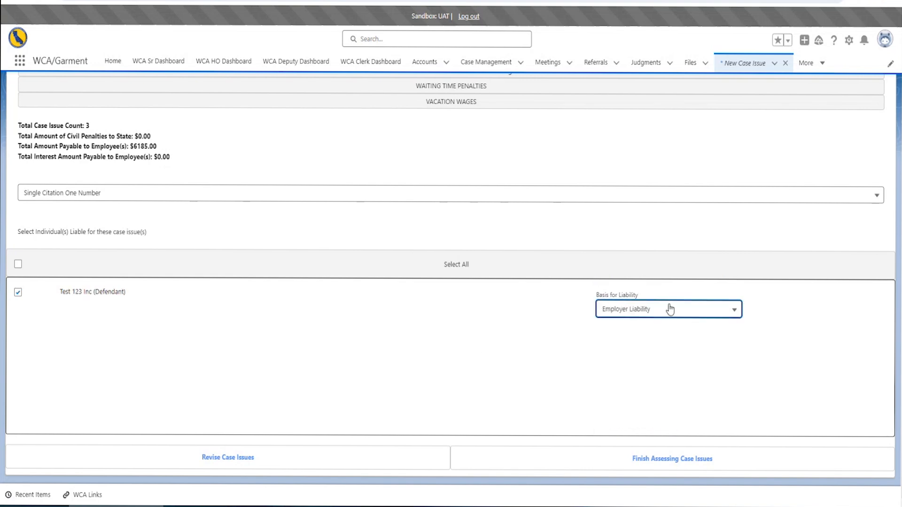
# Recheck the basis for liability choices, keeping Employer Liability selected
pyautogui.click(614, 308)
pyautogui.moveTo(736, 343); pyautogui.dragTo(741, 415)
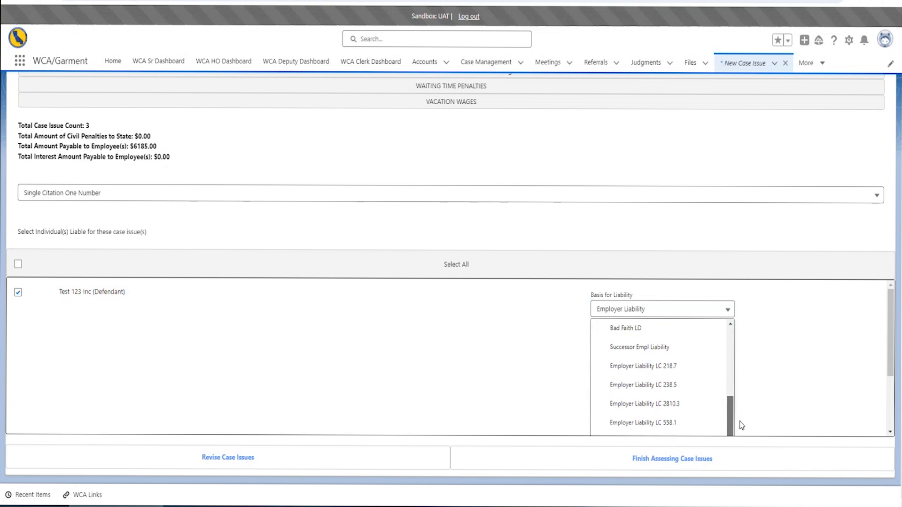
pyautogui.click(741, 425)
pyautogui.click(680, 309)
pyautogui.scroll(-1, 683, 382)
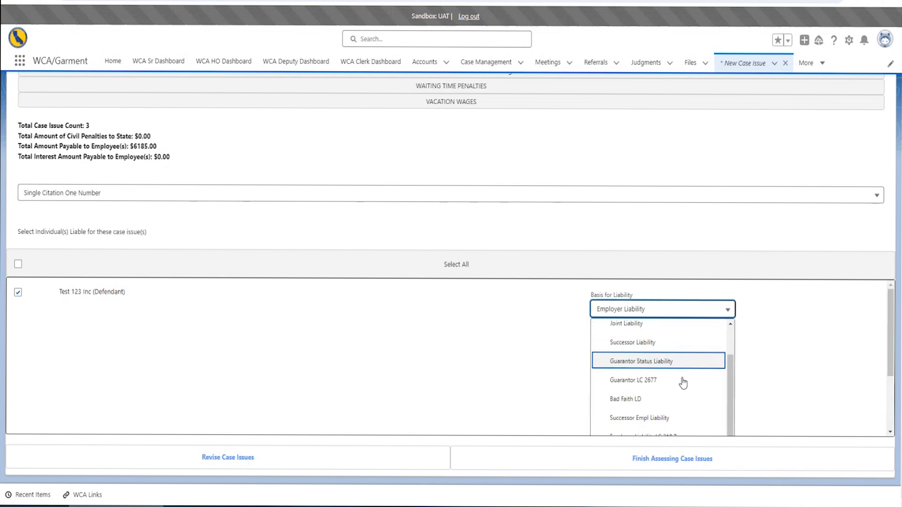
pyautogui.scroll(-6, 683, 383)
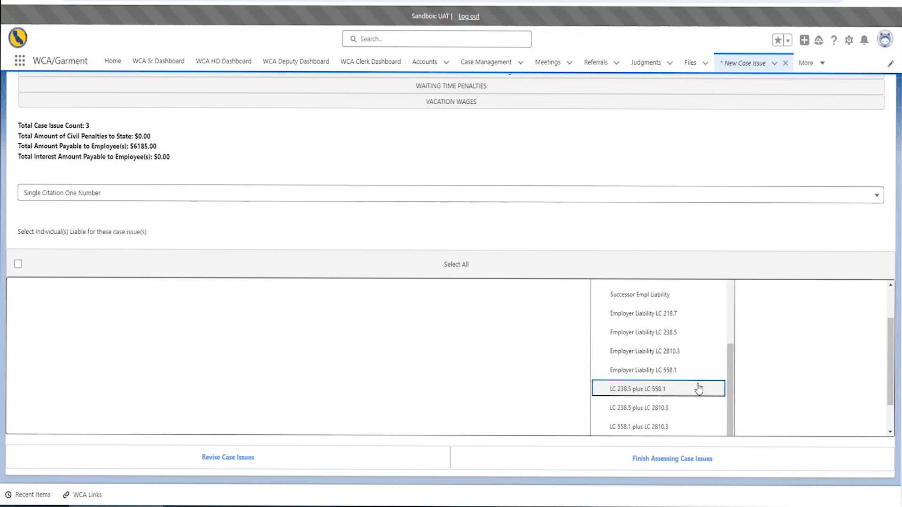
pyautogui.click(261, 381)
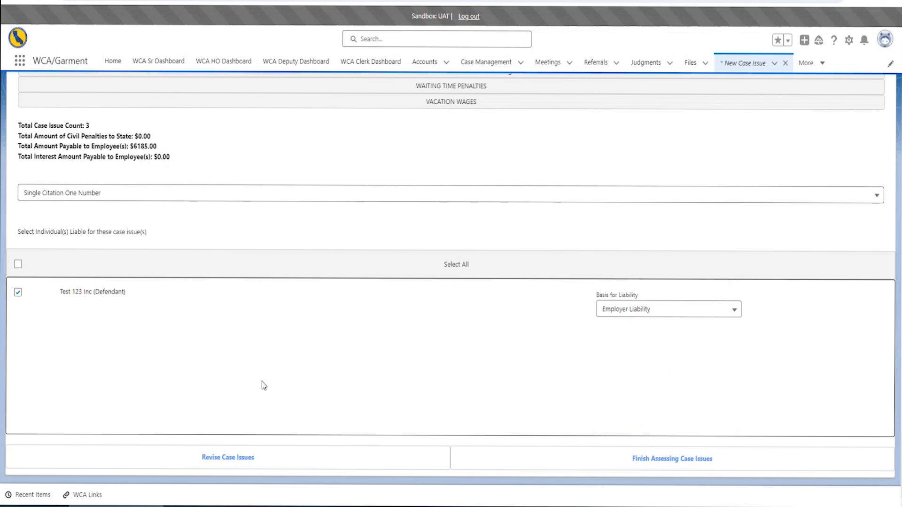
pyautogui.scroll(3, 82, 422)
pyautogui.scroll(-2, 83, 413)
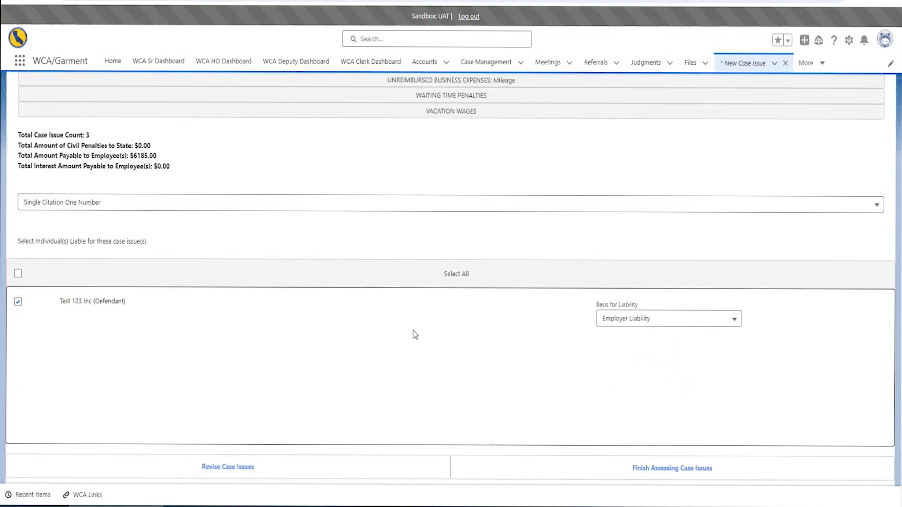
pyautogui.click(723, 318)
pyautogui.scroll(-3, 669, 409)
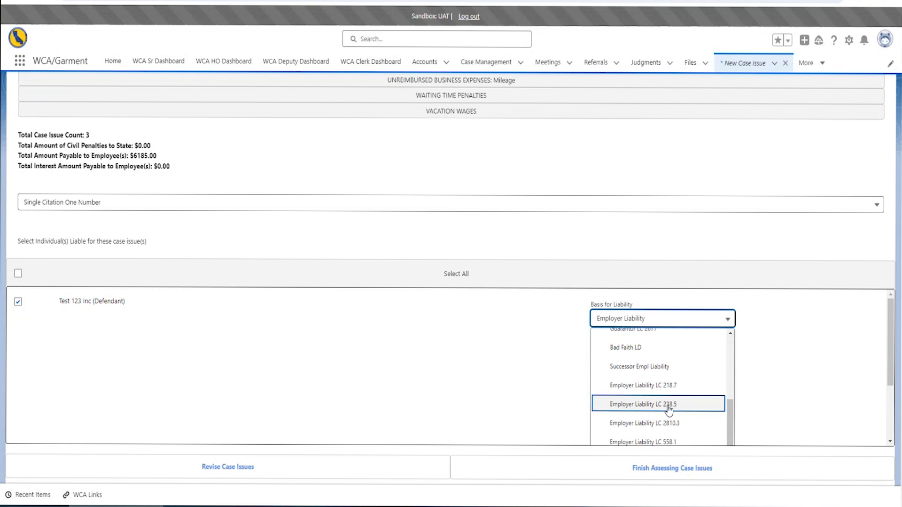
pyautogui.scroll(5, 648, 399)
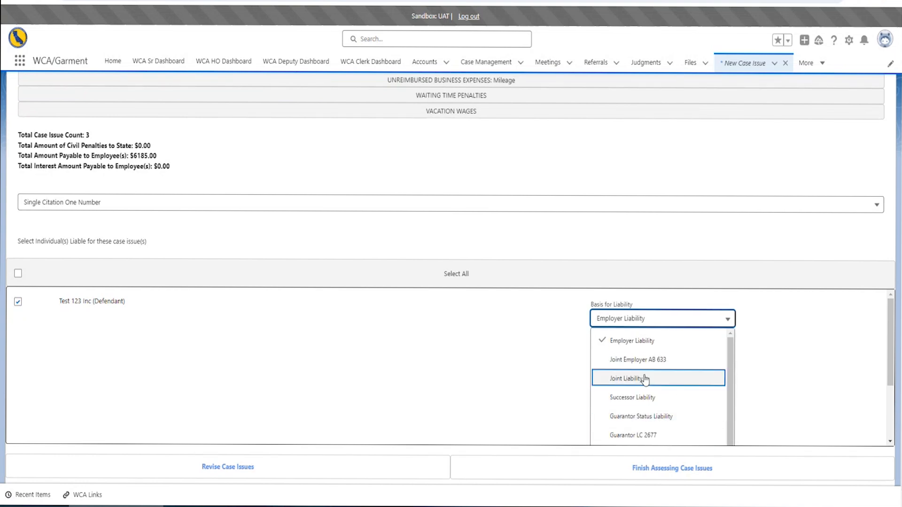
pyautogui.click(634, 341)
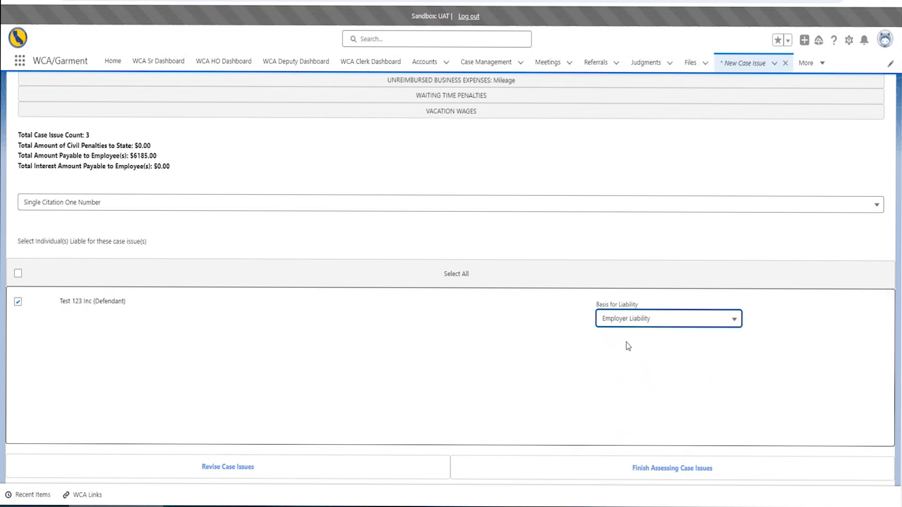
pyautogui.click(488, 397)
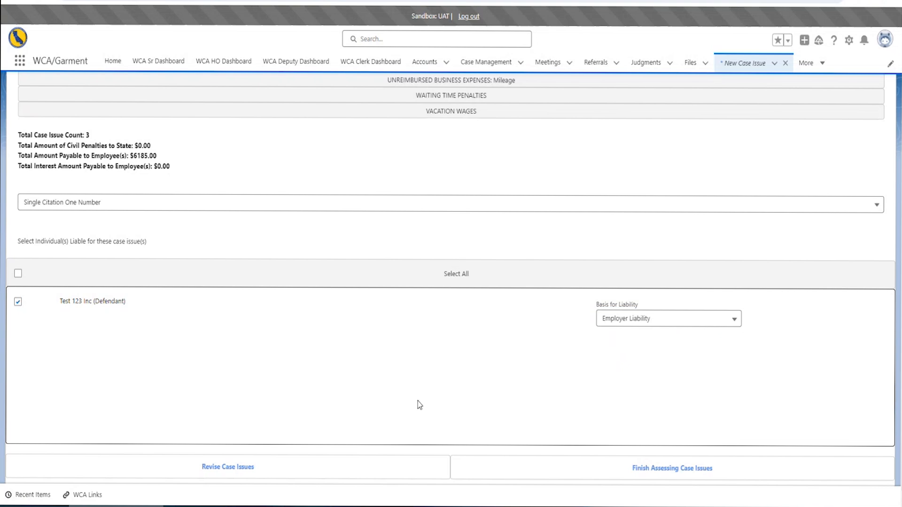
# Finish assessing to create the liability, check Case Issues (3), then open the case's Liability list
pyautogui.click(661, 476)
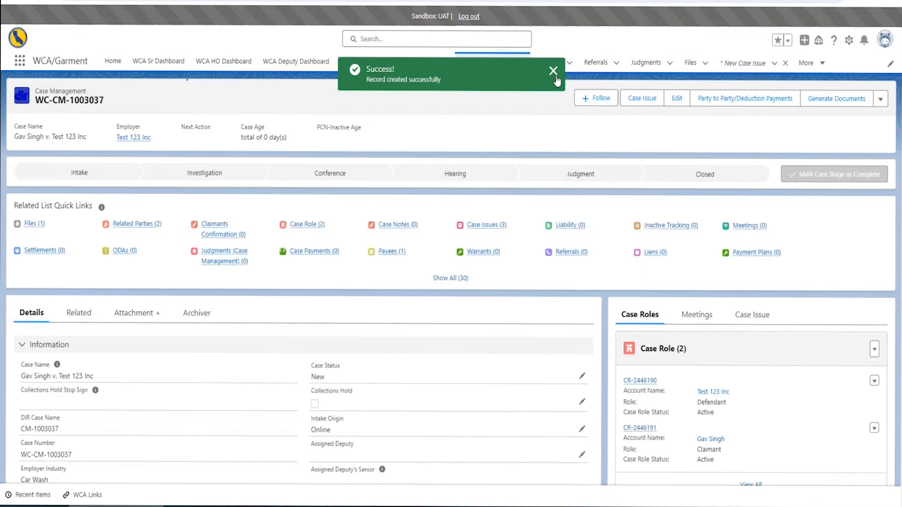
pyautogui.click(503, 227)
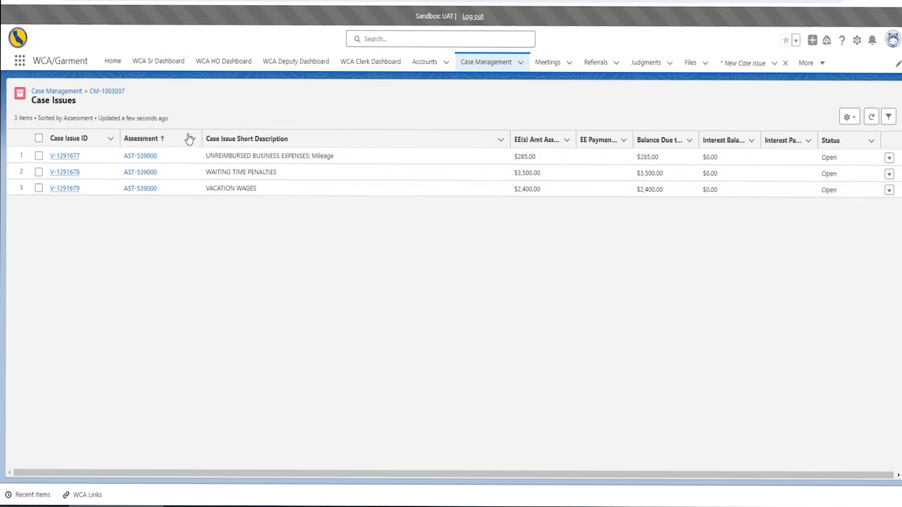
pyautogui.click(120, 92)
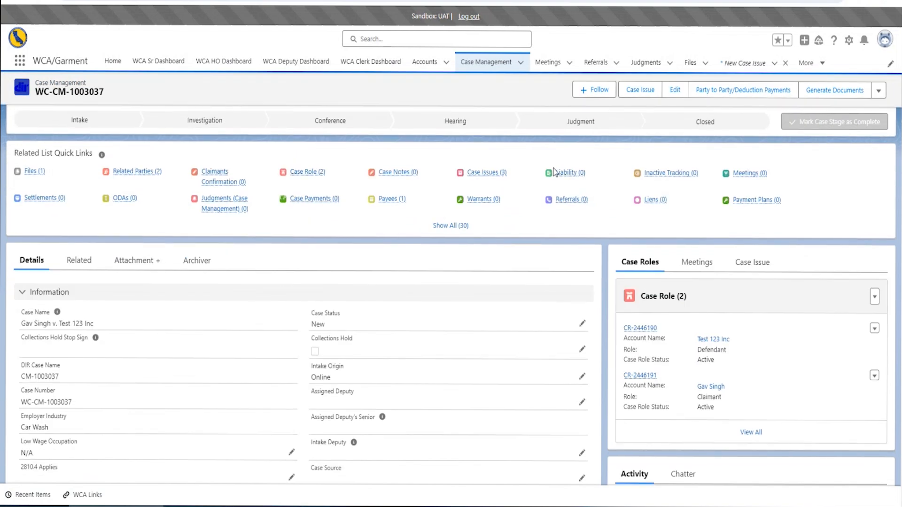
pyautogui.click(572, 174)
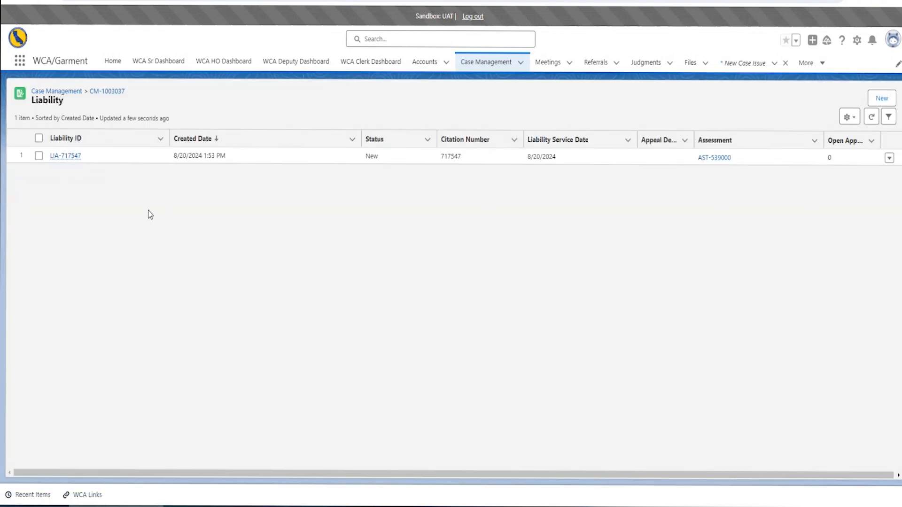
pyautogui.click(70, 157)
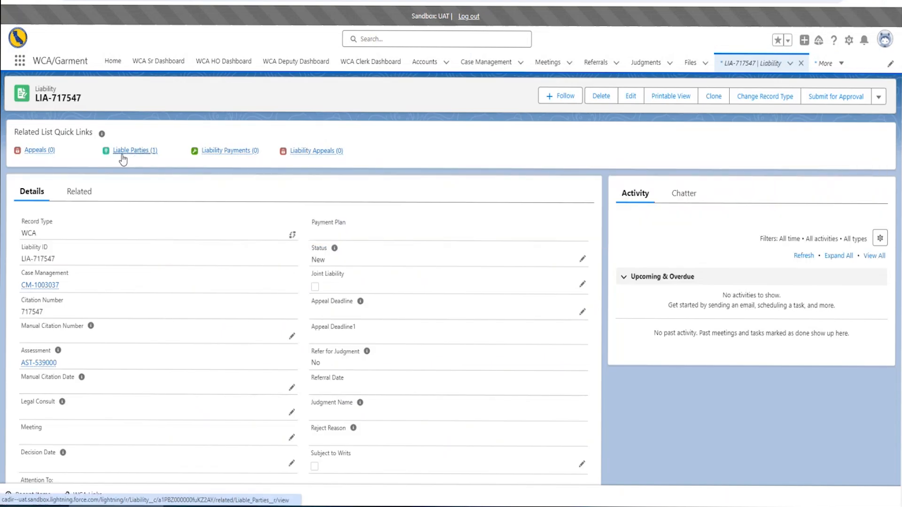
pyautogui.moveTo(135, 158)
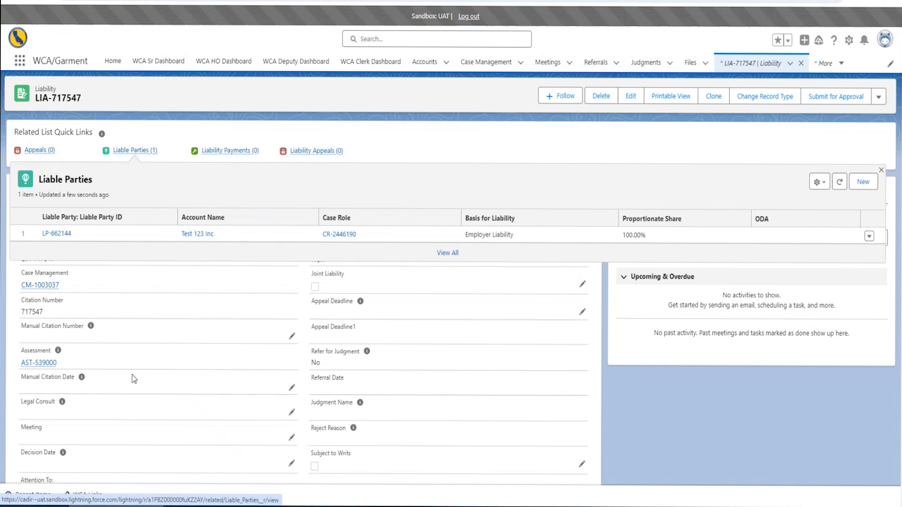
pyautogui.click(48, 366)
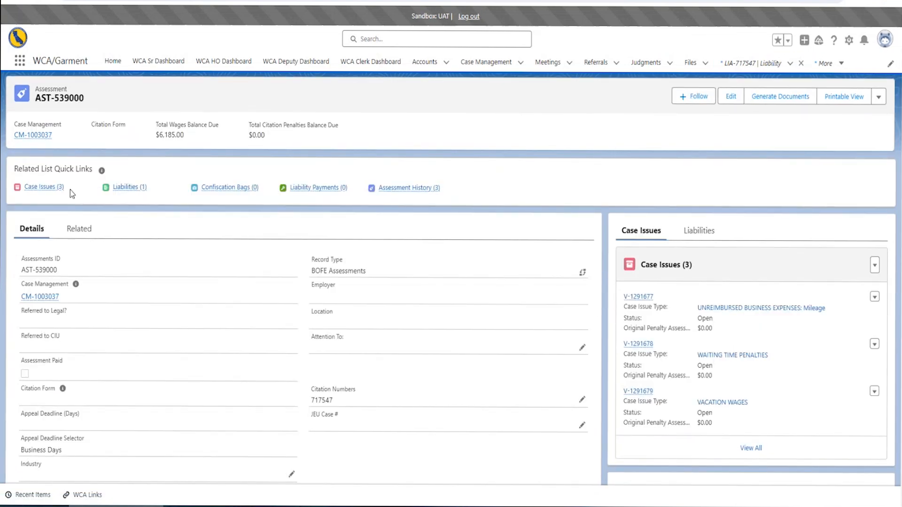
pyautogui.moveTo(58, 194)
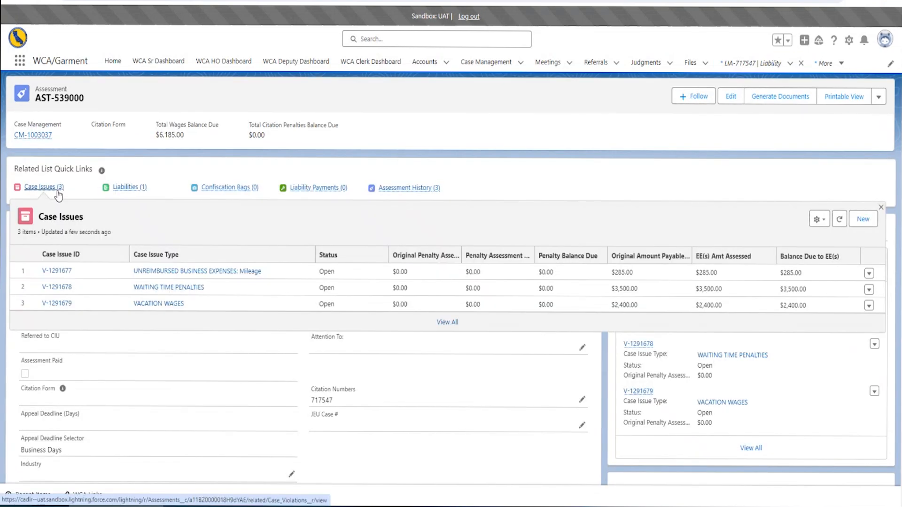
pyautogui.click(58, 195)
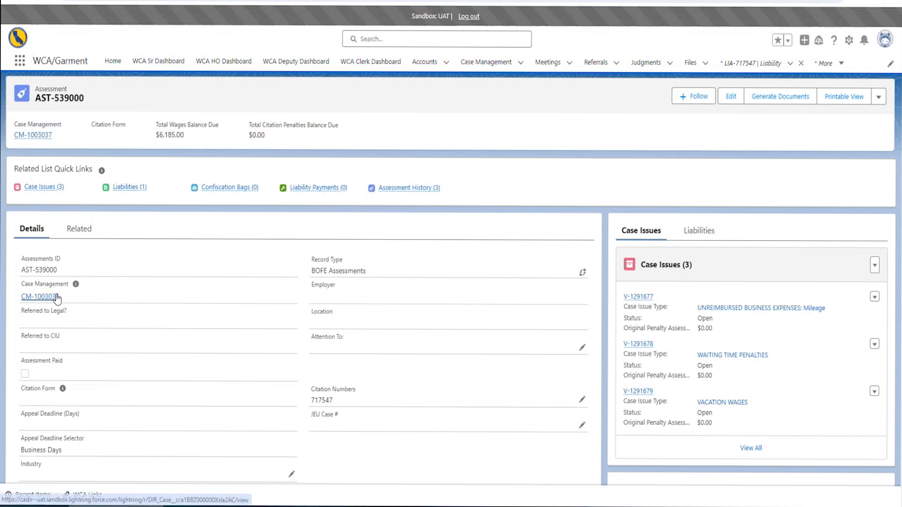
pyautogui.click(54, 297)
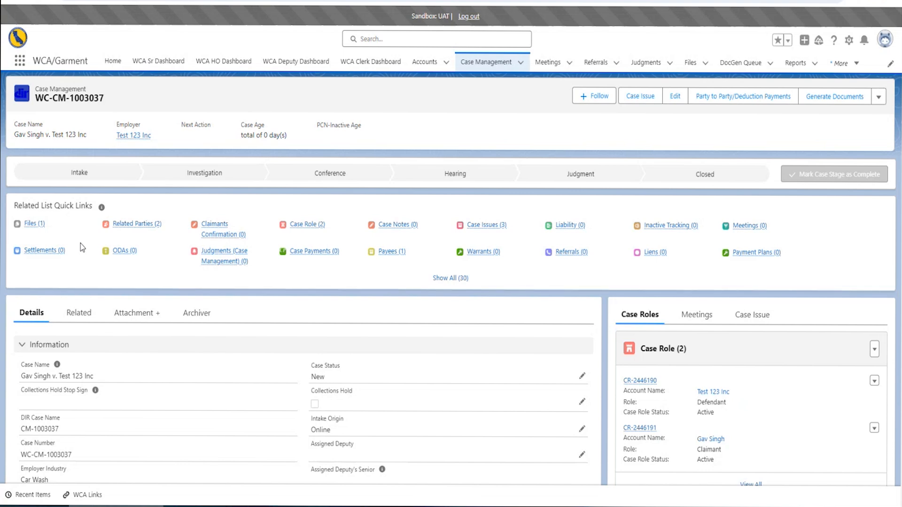
# Preview the Wage Claim Summary Report PDF from the case's Files (1) list
pyautogui.moveTo(37, 227)
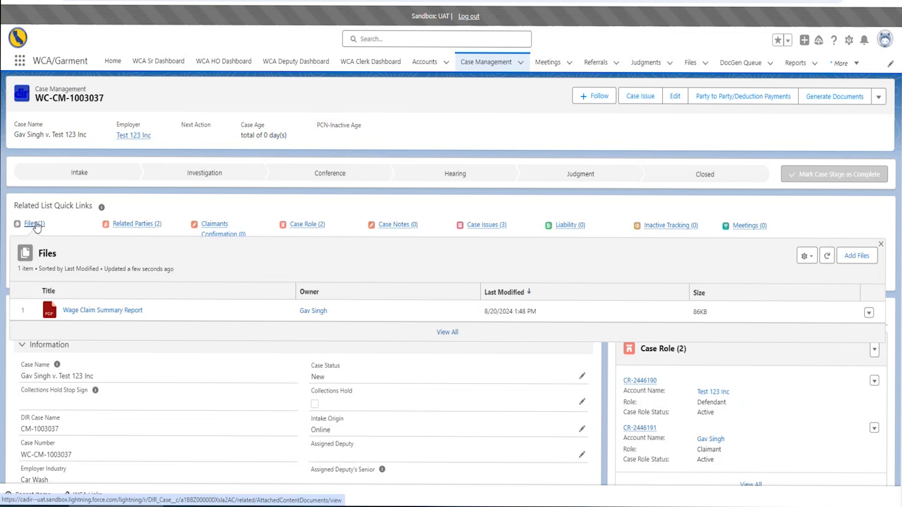
pyautogui.click(34, 224)
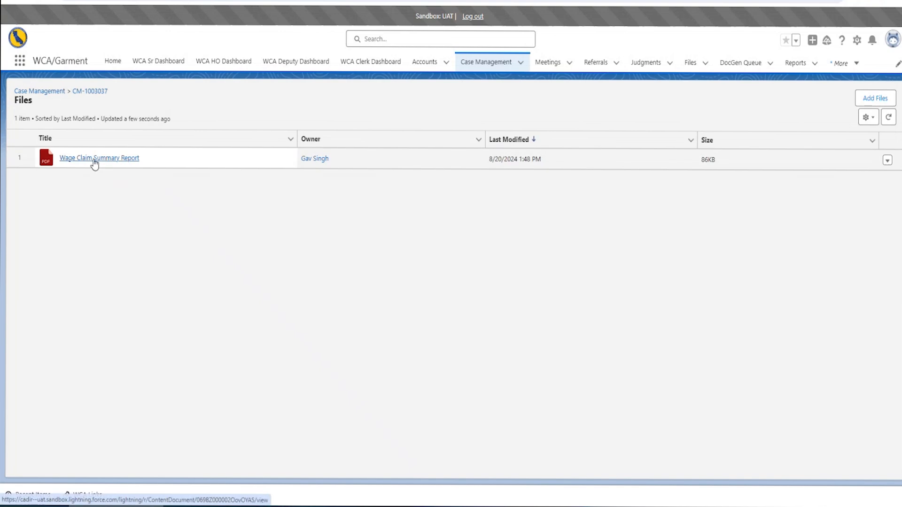
pyautogui.click(94, 160)
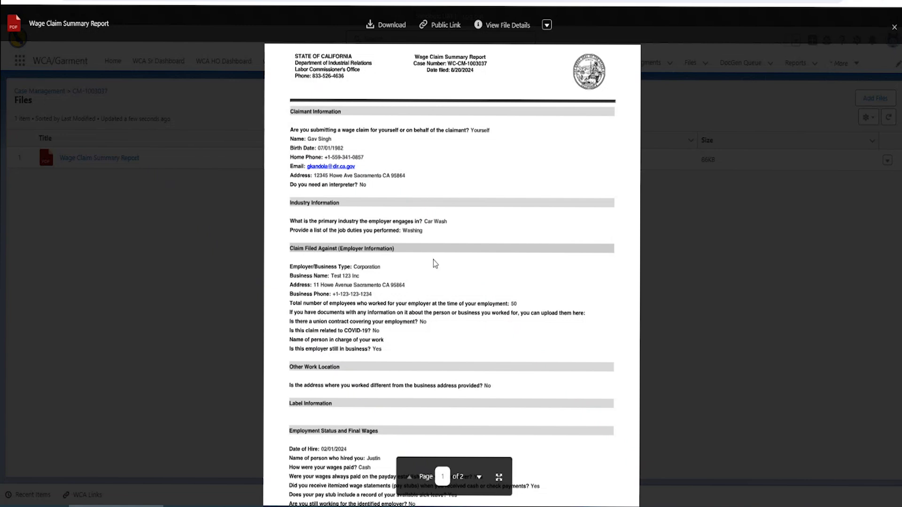
pyautogui.scroll(-3, 451, 287)
pyautogui.scroll(-7, 449, 287)
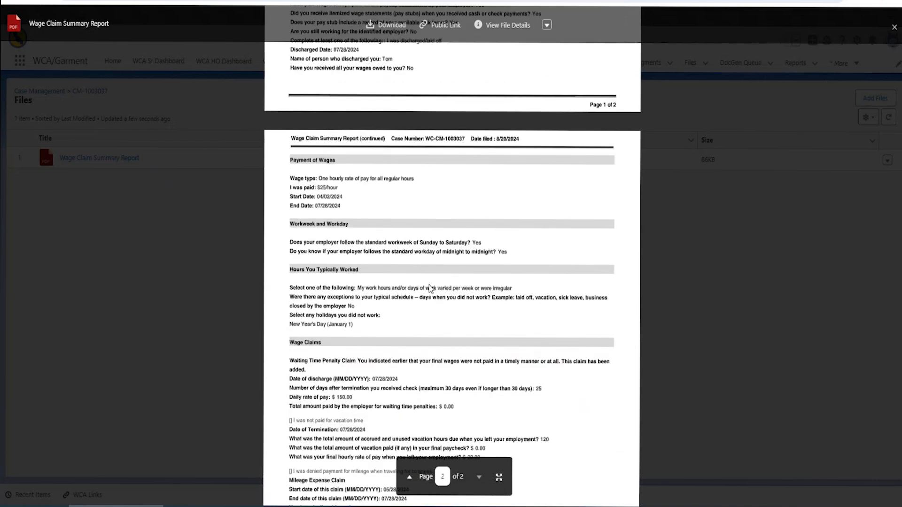
pyautogui.scroll(1, 392, 217)
pyautogui.scroll(5, 392, 217)
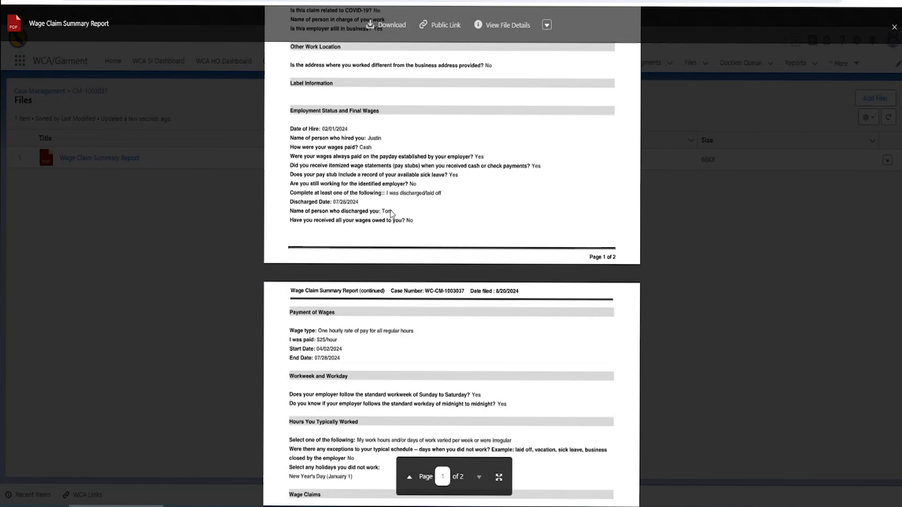
pyautogui.scroll(-5, 411, 377)
pyautogui.scroll(-4, 411, 377)
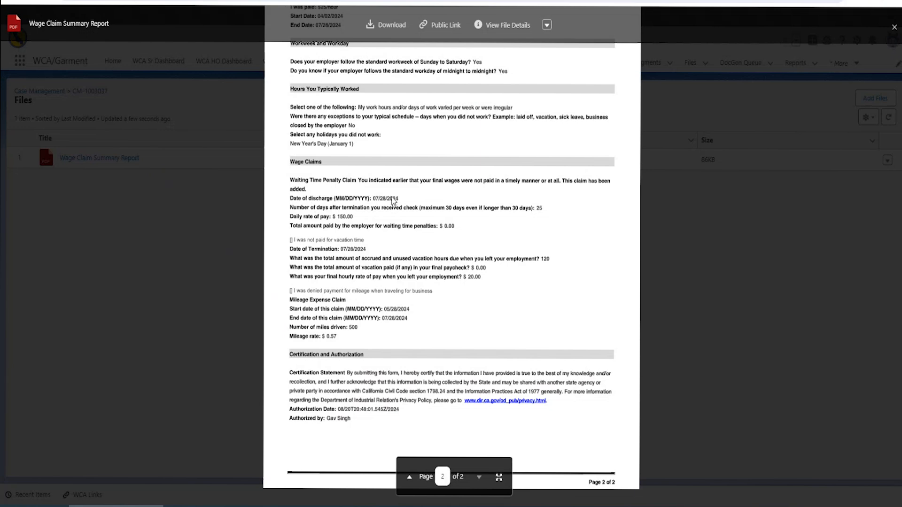
pyautogui.scroll(7, 392, 200)
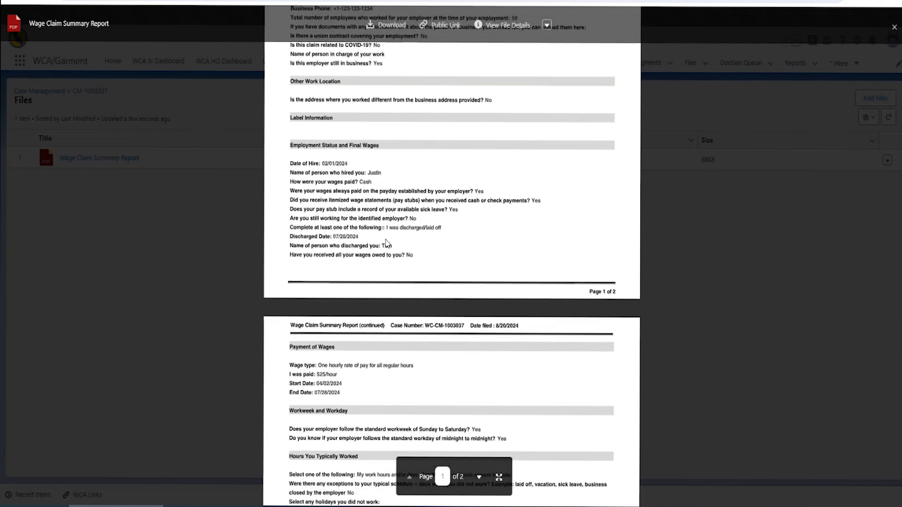
pyautogui.scroll(-3, 384, 358)
pyautogui.scroll(-4, 383, 357)
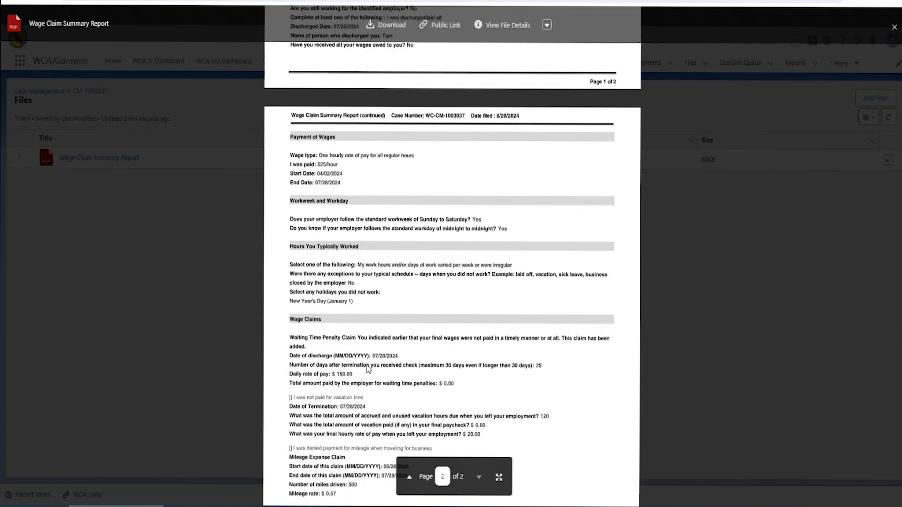
pyautogui.scroll(17, 414, 373)
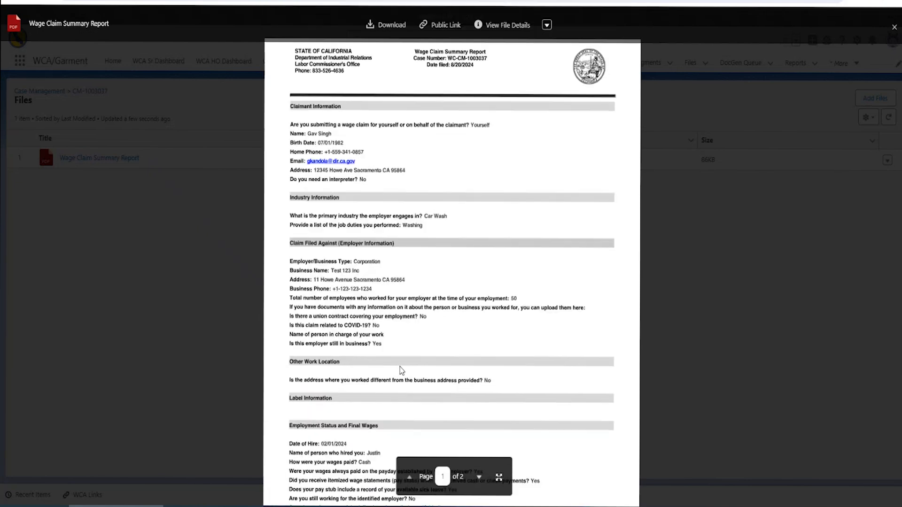